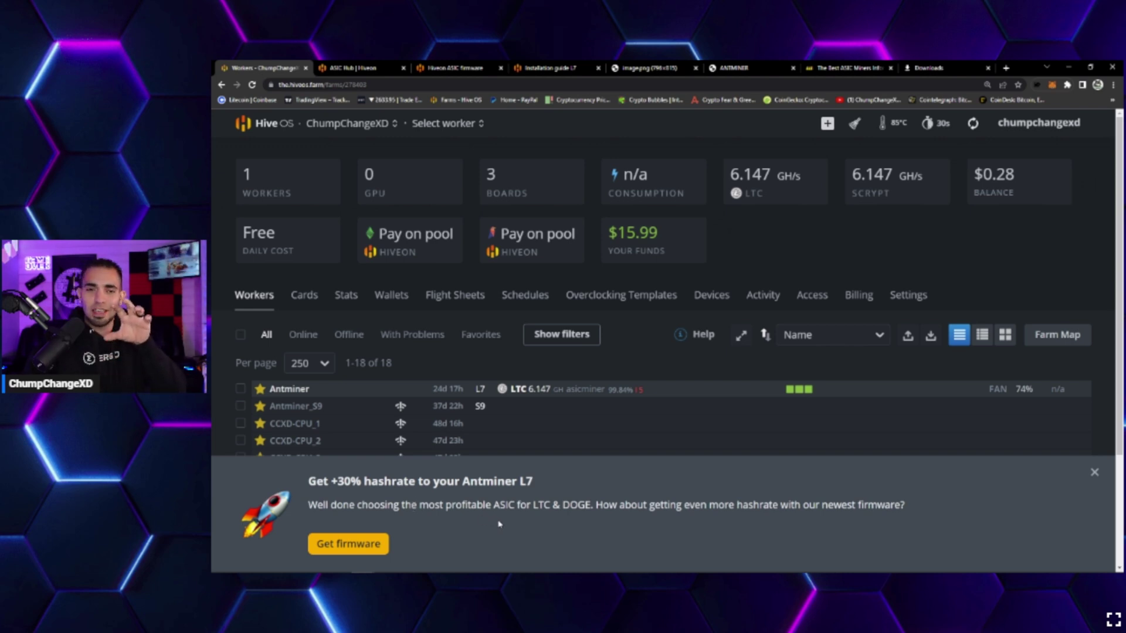
- Open the overview of the Antminer worker in the farm and dismiss the firmware promotion banner
{"action": "left_click", "coordinate": [290, 390]}
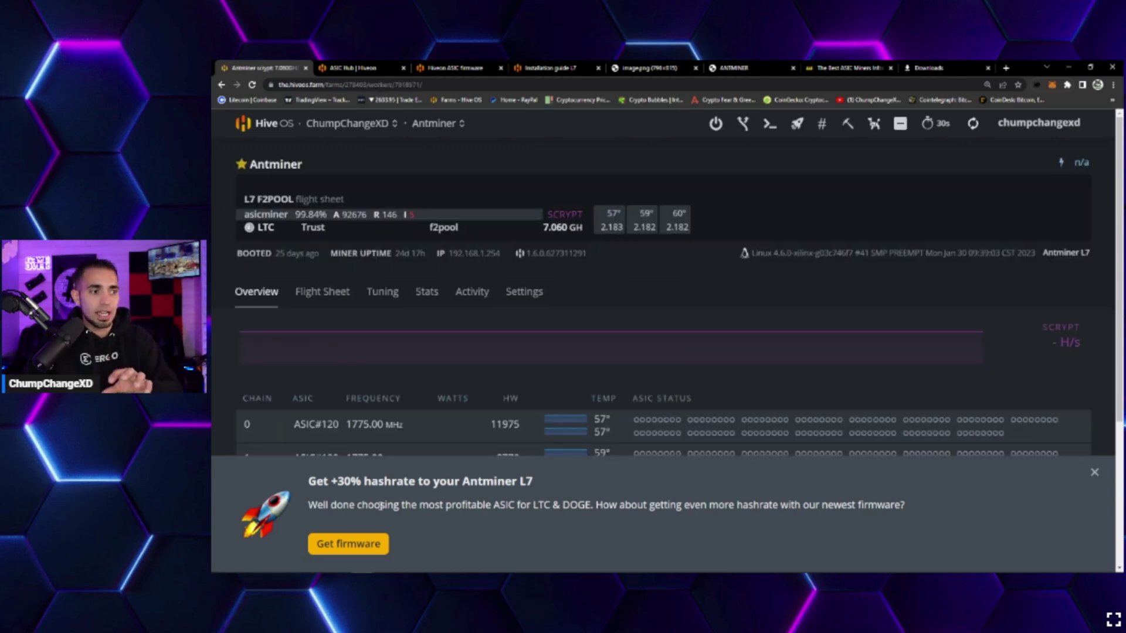
{"action": "left_click", "coordinate": [1094, 473]}
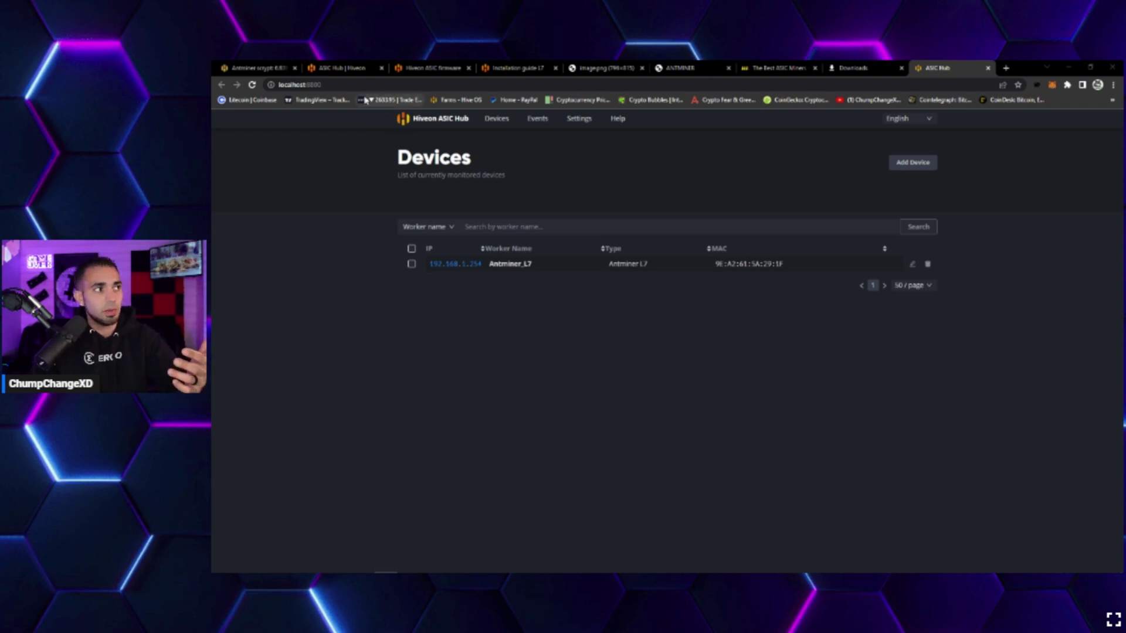
- Read the L7 installation guide's instructions on filling in the FARM_HASH file on the SD card
{"action": "left_click", "coordinate": [528, 68]}
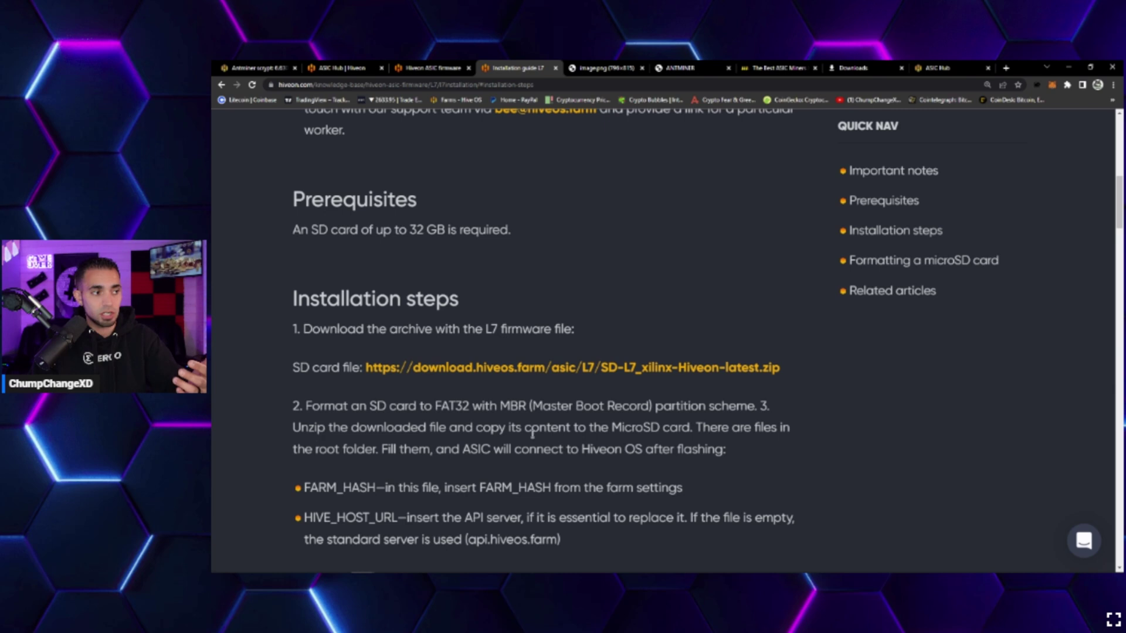
{"action": "scroll", "coordinate": [494, 439], "scroll_direction": "down", "scroll_amount": 1}
{"action": "left_click_drag", "start_coordinate": [683, 440], "coordinate": [303, 453]}
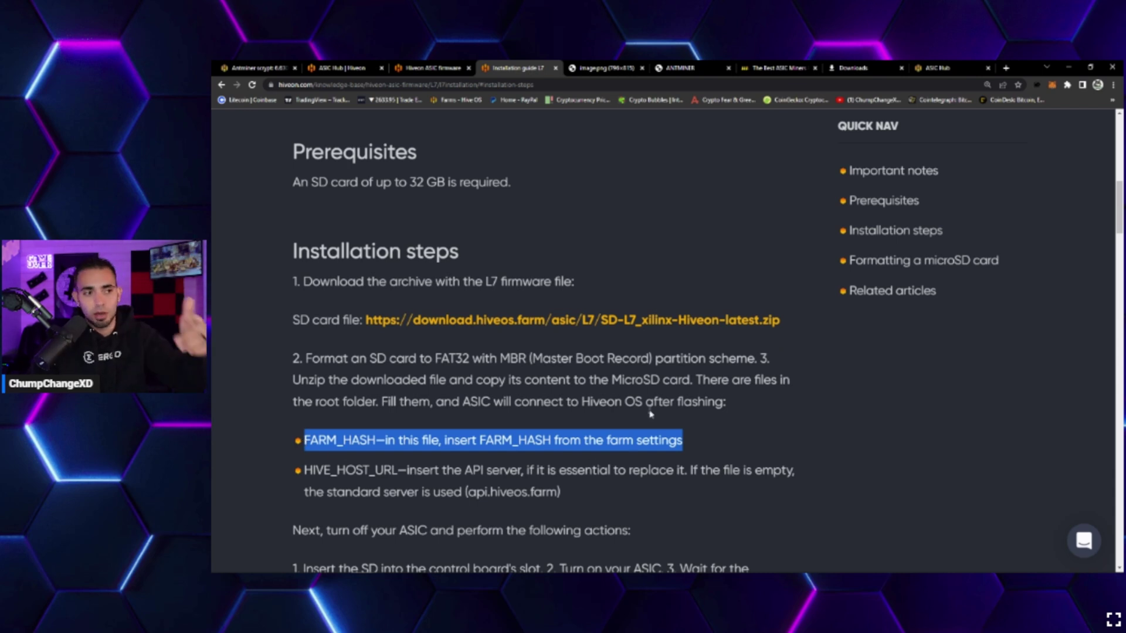
{"action": "left_click", "coordinate": [727, 465]}
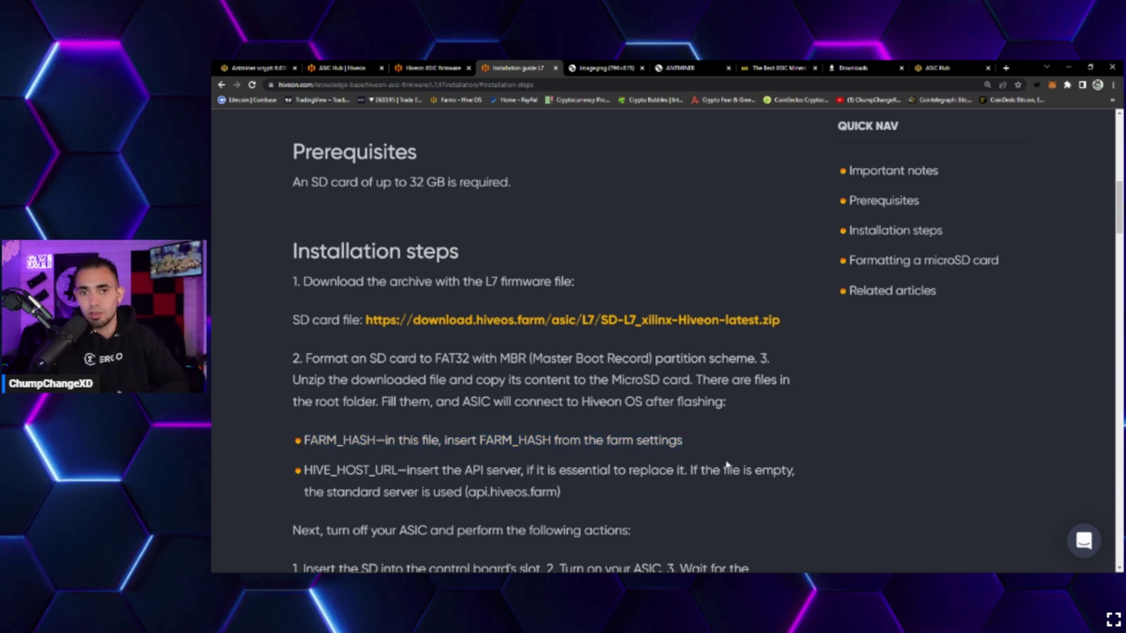
- In the Antminer web interface's setup options, try the Low Power mode and set the miner's mode back to Sleep
{"action": "left_click", "coordinate": [691, 68]}
{"action": "left_click", "coordinate": [495, 323]}
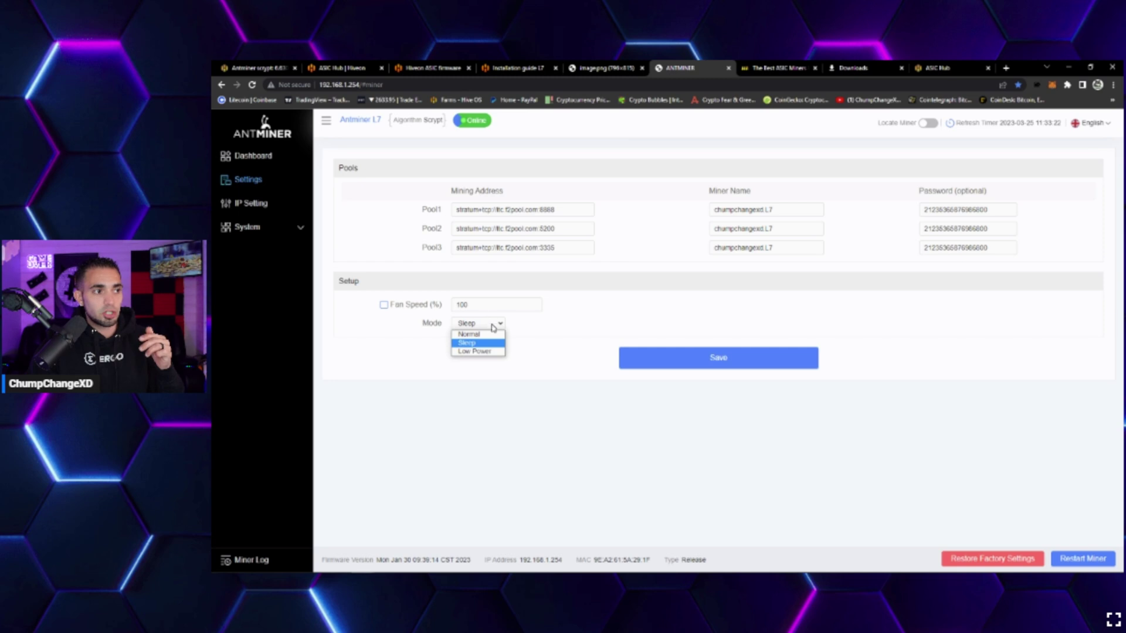
{"action": "left_click", "coordinate": [486, 351]}
{"action": "left_click", "coordinate": [499, 324]}
{"action": "left_click", "coordinate": [502, 342]}
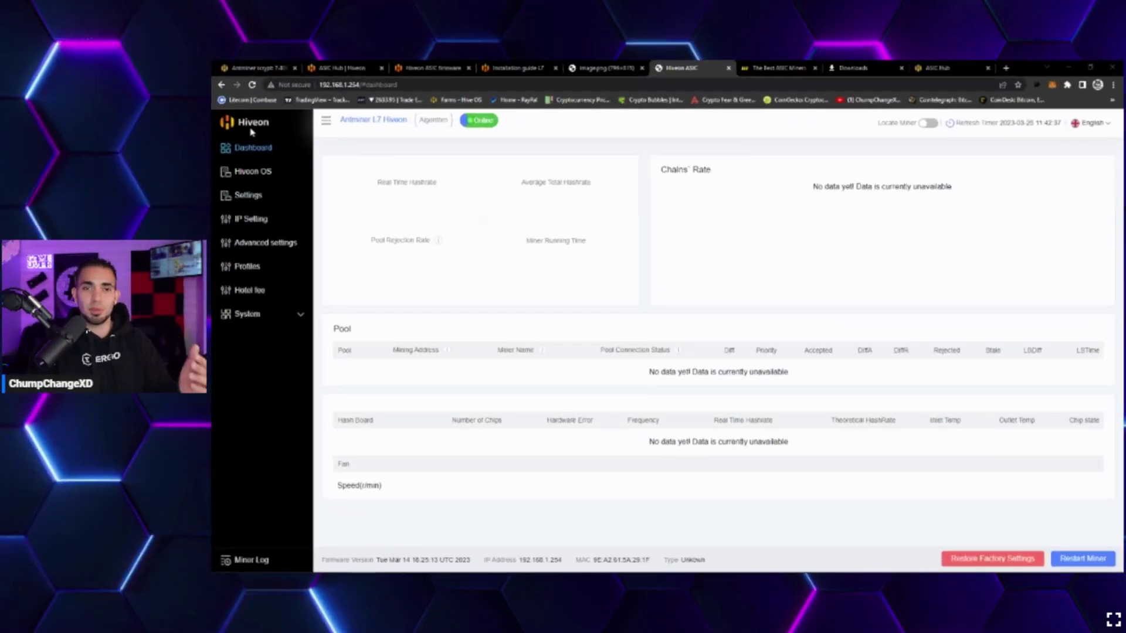
- Review the Hiveon OS setup page with its FARM_HASH field and the dashboard of the newly flashed miner
{"action": "left_click", "coordinate": [252, 171]}
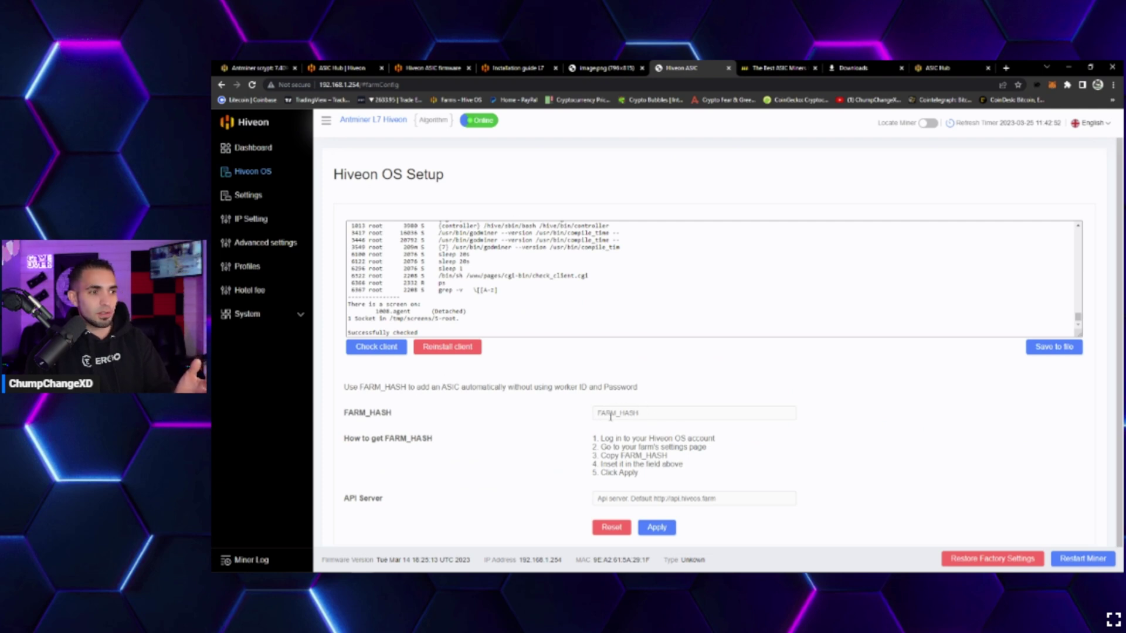
{"action": "left_click", "coordinate": [252, 149]}
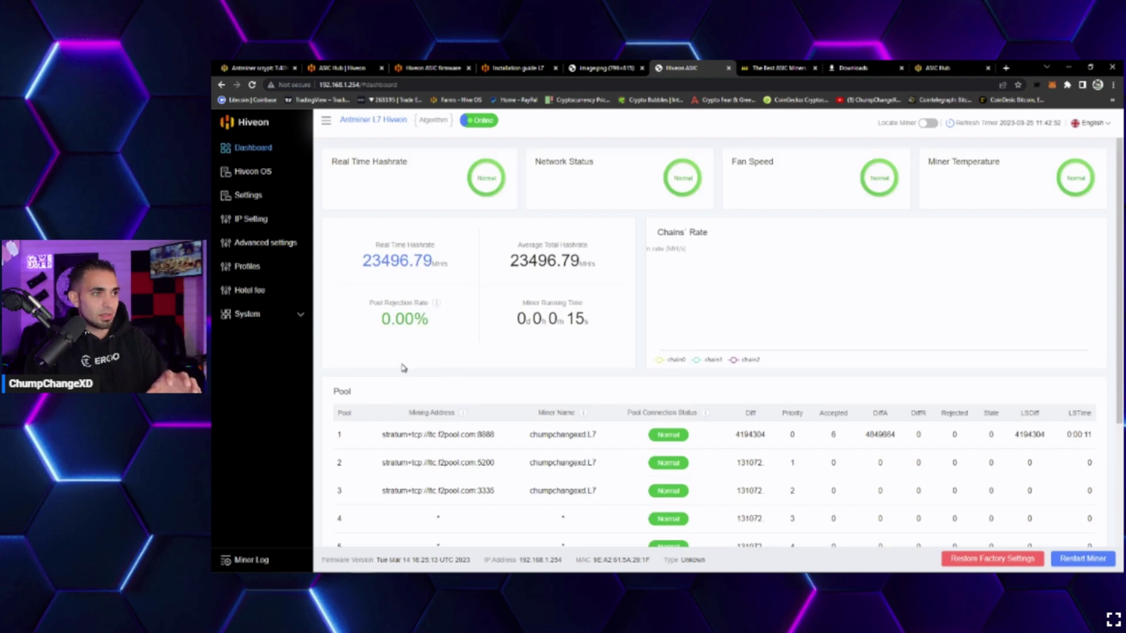
{"action": "left_click", "coordinate": [279, 175]}
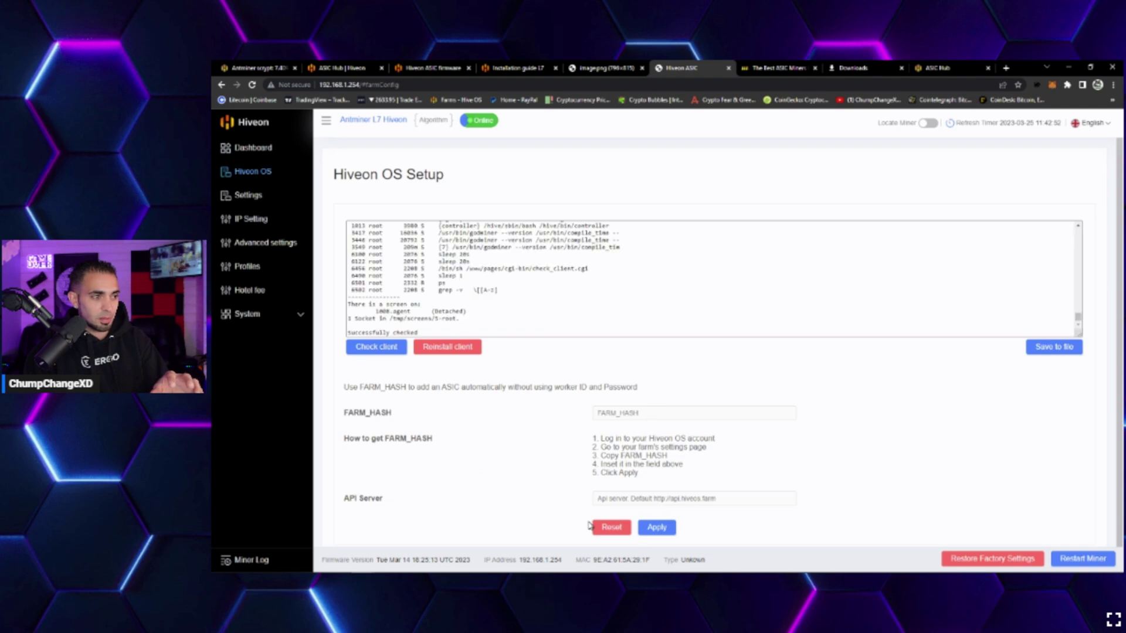
{"action": "left_click", "coordinate": [265, 151]}
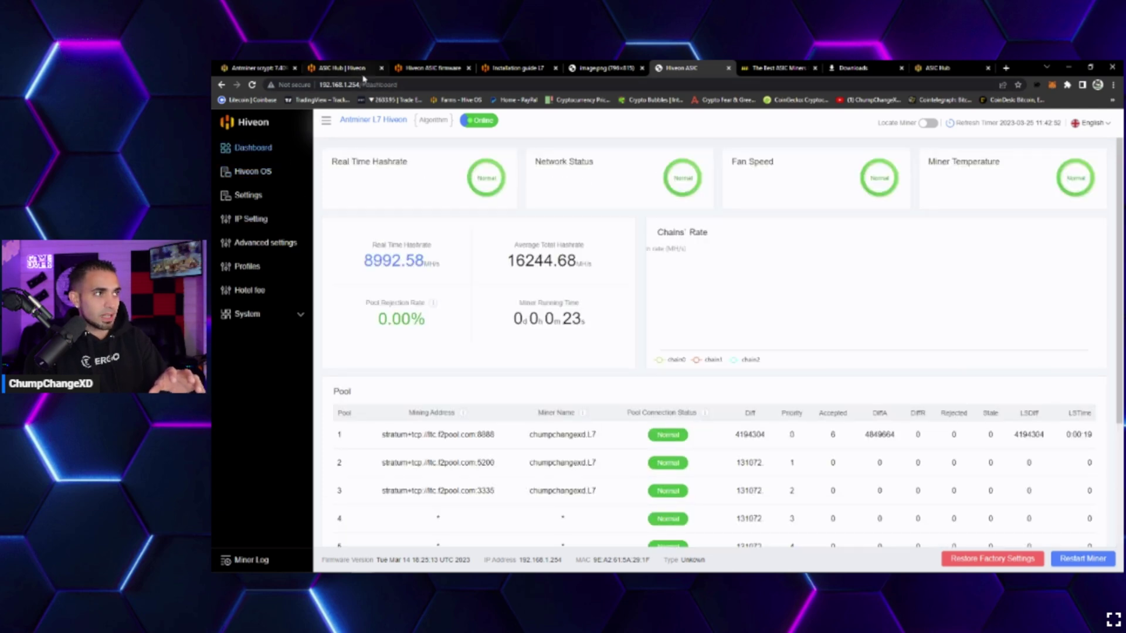
- Check the miner in the ASIC Hub device list and on its Hive OS worker overview, refreshing both pages
{"action": "left_click", "coordinate": [940, 69]}
{"action": "left_click", "coordinate": [253, 86]}
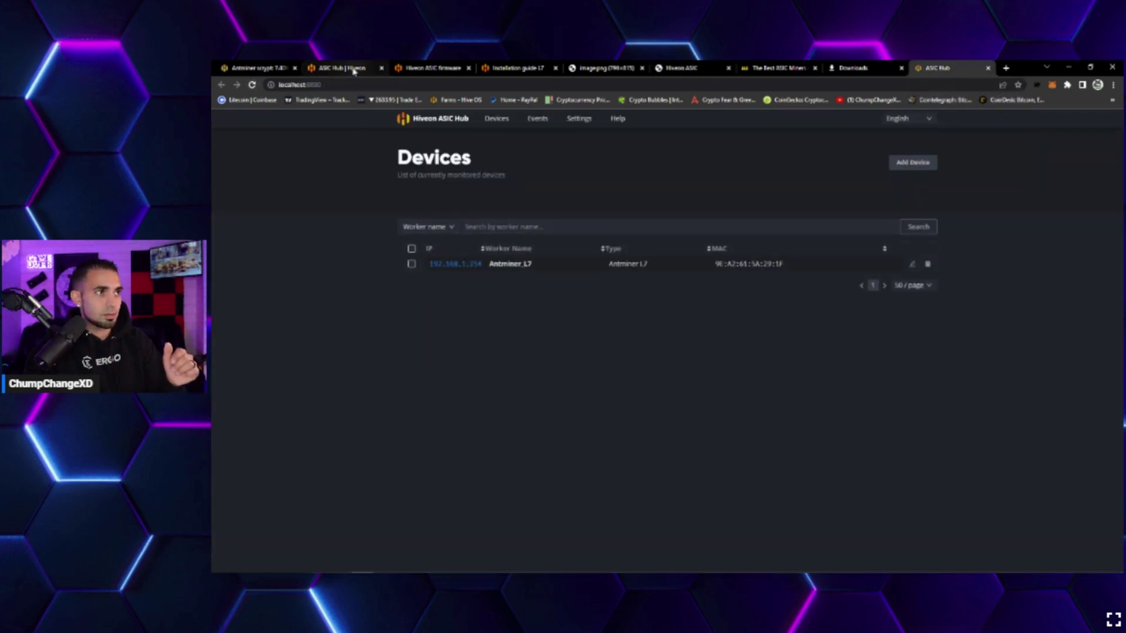
{"action": "left_click", "coordinate": [258, 68]}
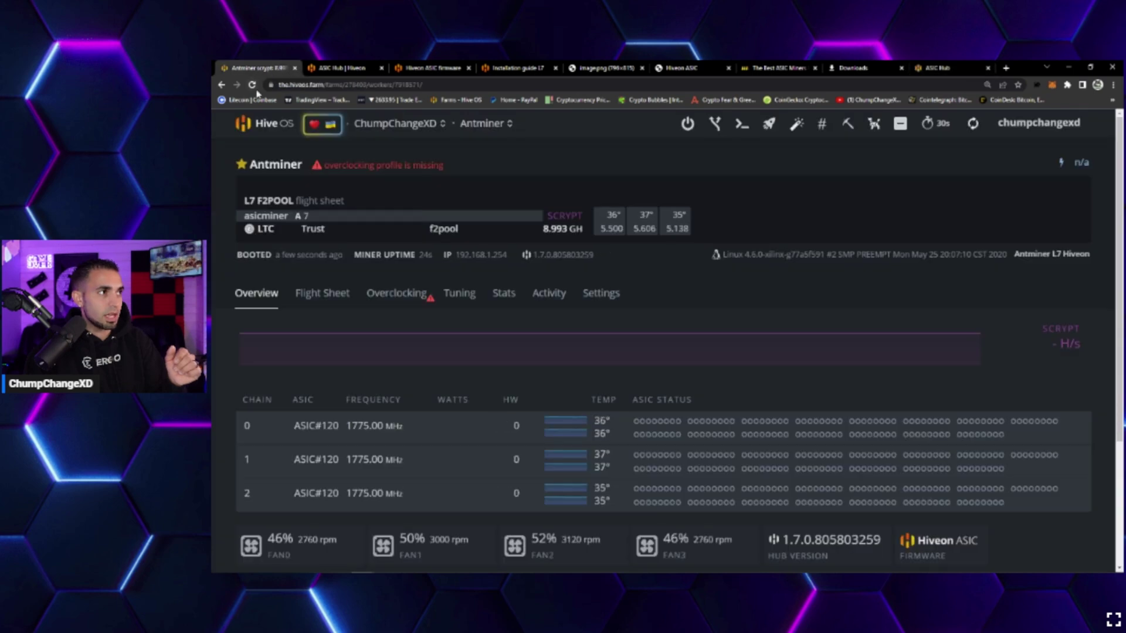
{"action": "left_click", "coordinate": [252, 86]}
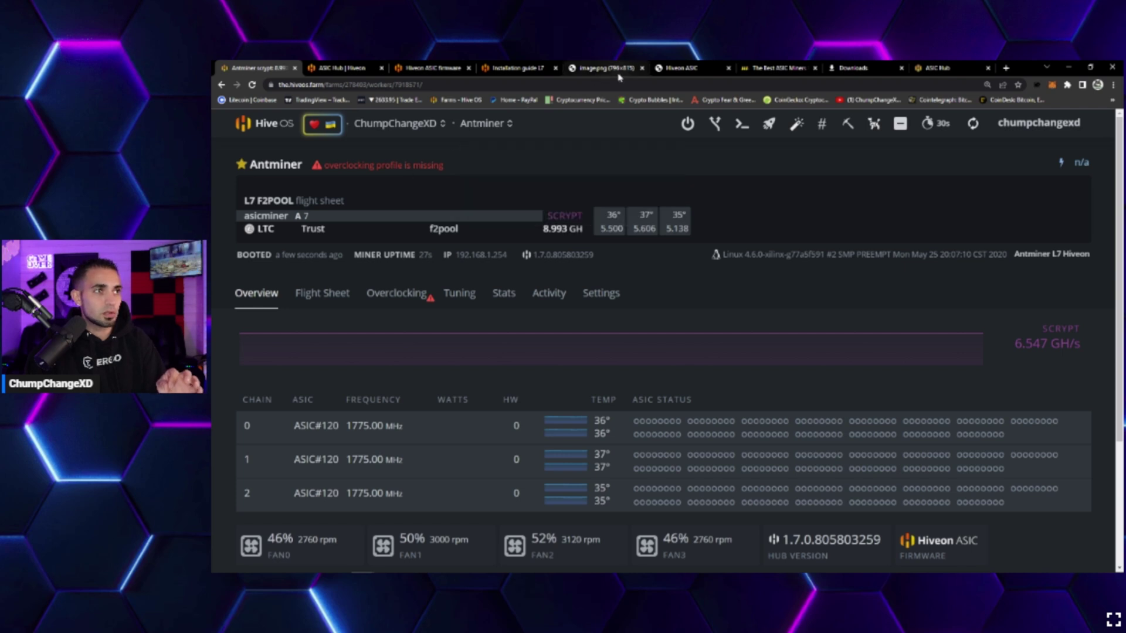
- In the miner's own Hiveon interface, choose the 9500 MH/S (~3500W) auto tune profile and run the tune
{"action": "left_click", "coordinate": [682, 68]}
{"action": "left_click", "coordinate": [258, 269]}
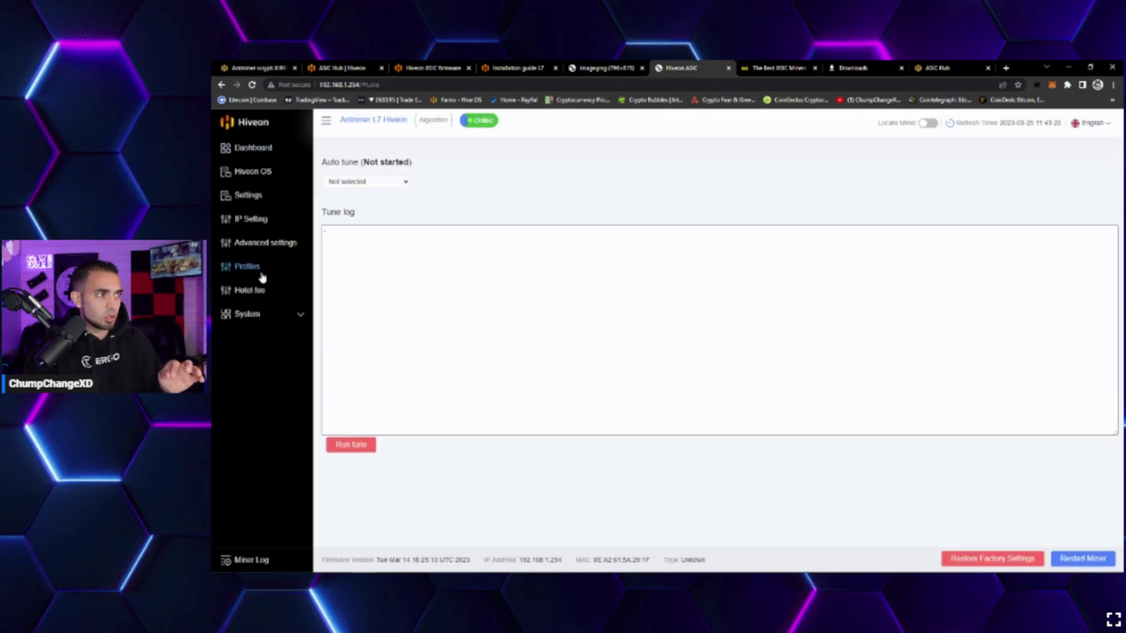
{"action": "left_click", "coordinate": [400, 182]}
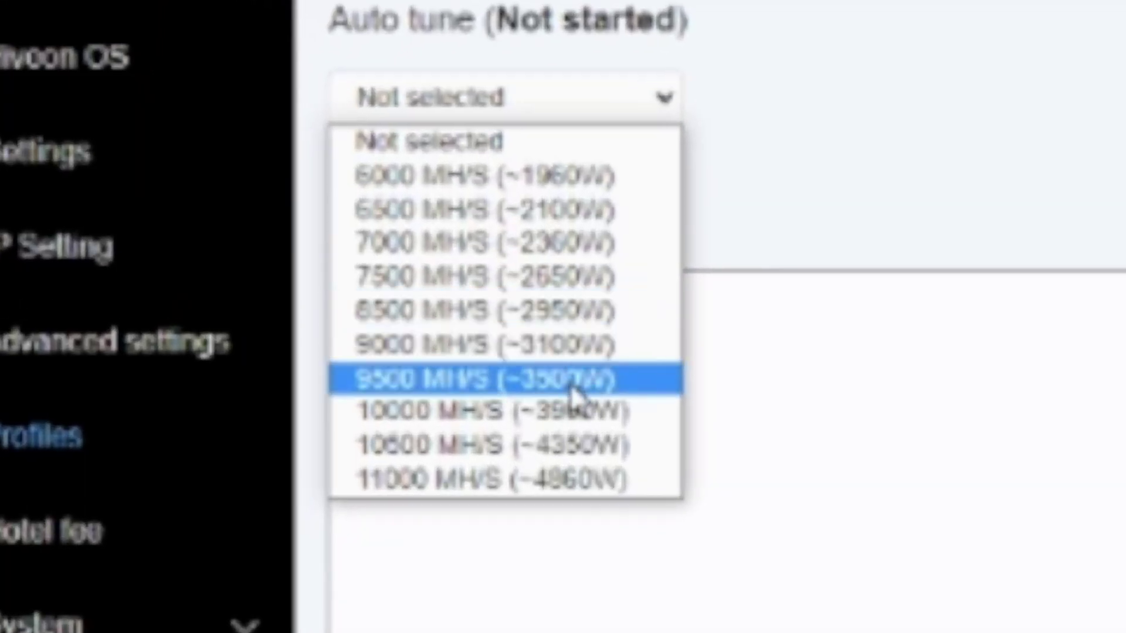
{"action": "left_click", "coordinate": [502, 385]}
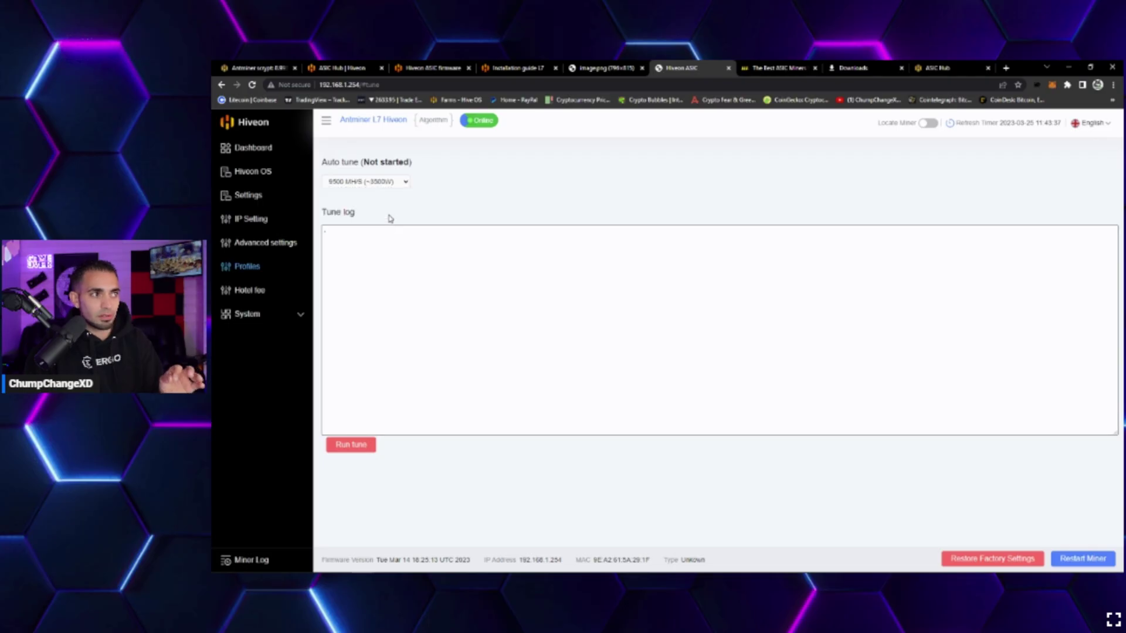
{"action": "left_click", "coordinate": [353, 447]}
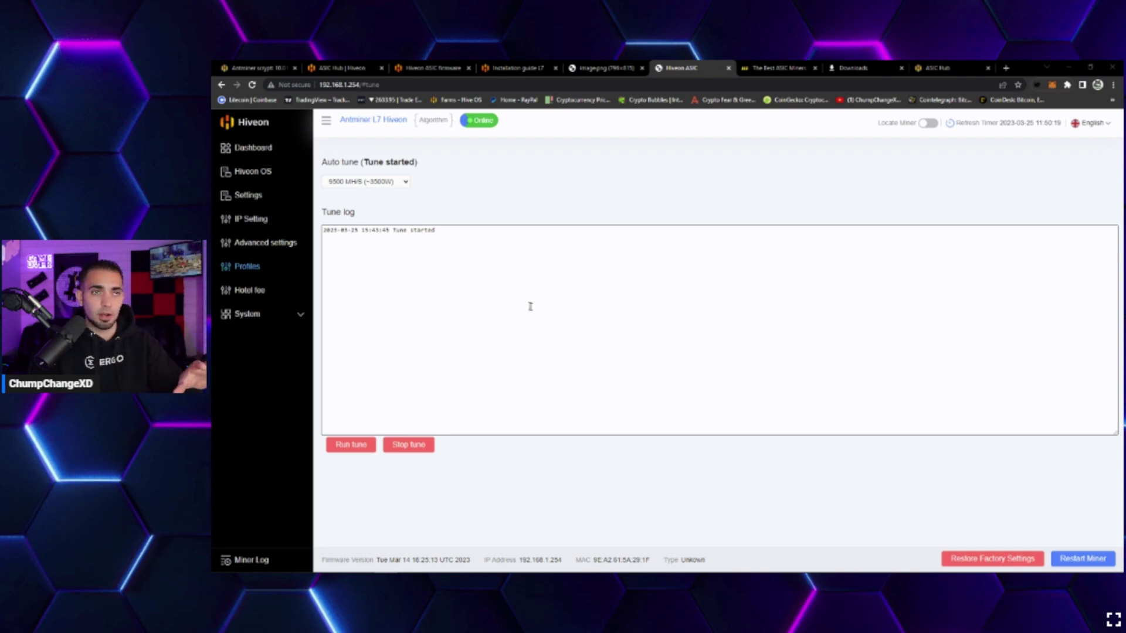
- Switch to the Hive OS worker page, select the 9500 MH/S (~3500W) overclock profile for the Antminer and apply the changes
{"action": "left_click", "coordinate": [249, 66]}
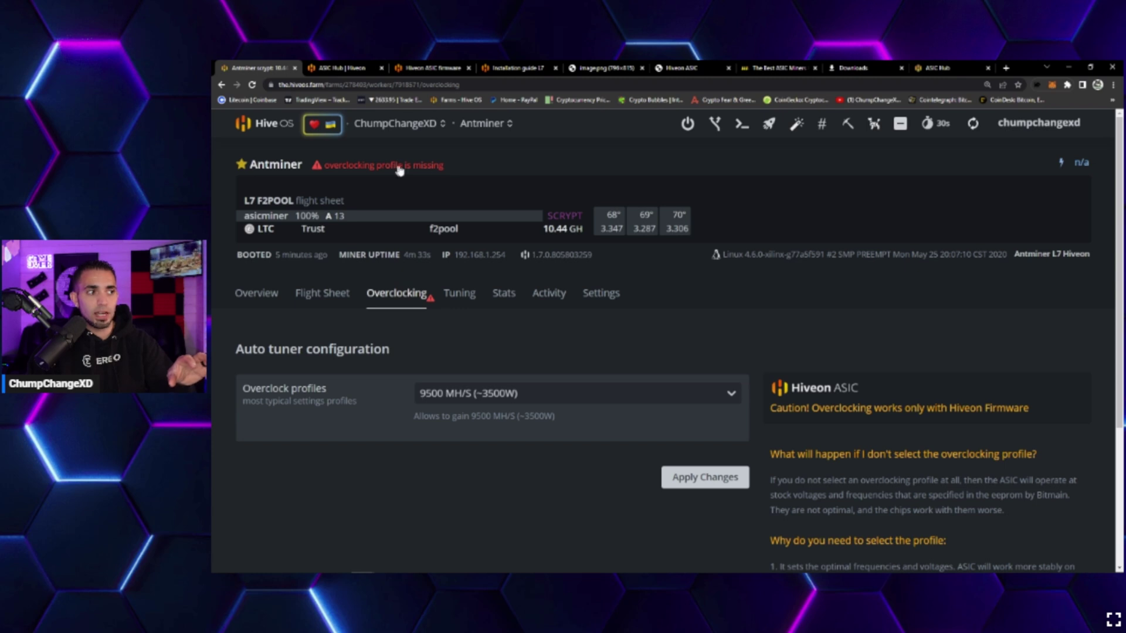
{"action": "left_click", "coordinate": [603, 394]}
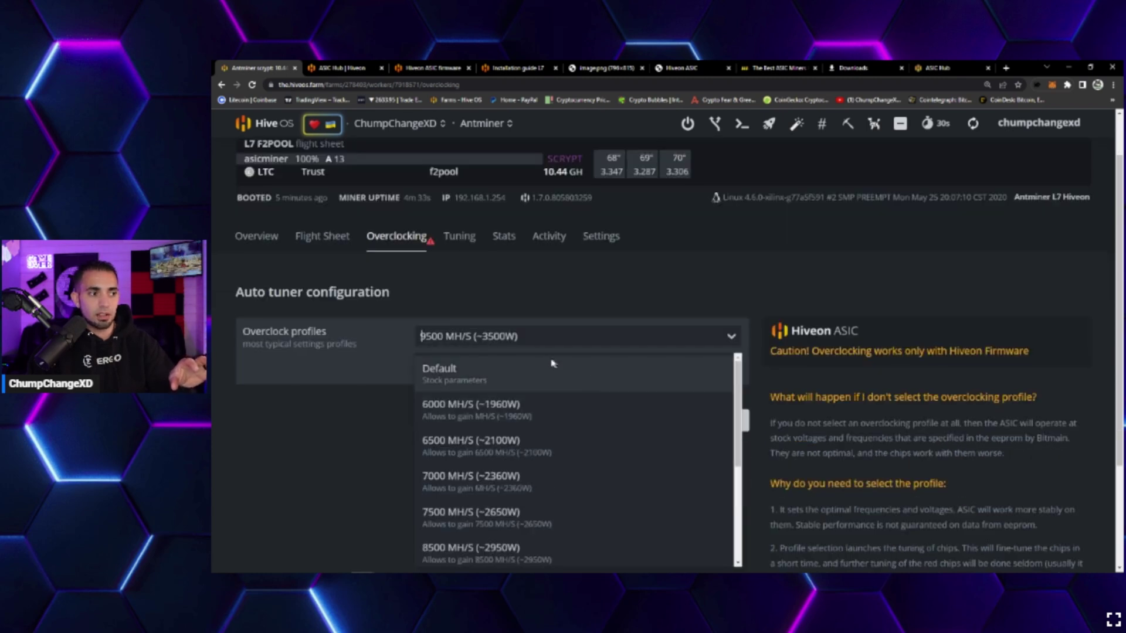
{"action": "left_click", "coordinate": [478, 363]}
{"action": "left_click", "coordinate": [474, 345]}
{"action": "scroll", "coordinate": [510, 405], "scroll_direction": "down", "scroll_amount": 3}
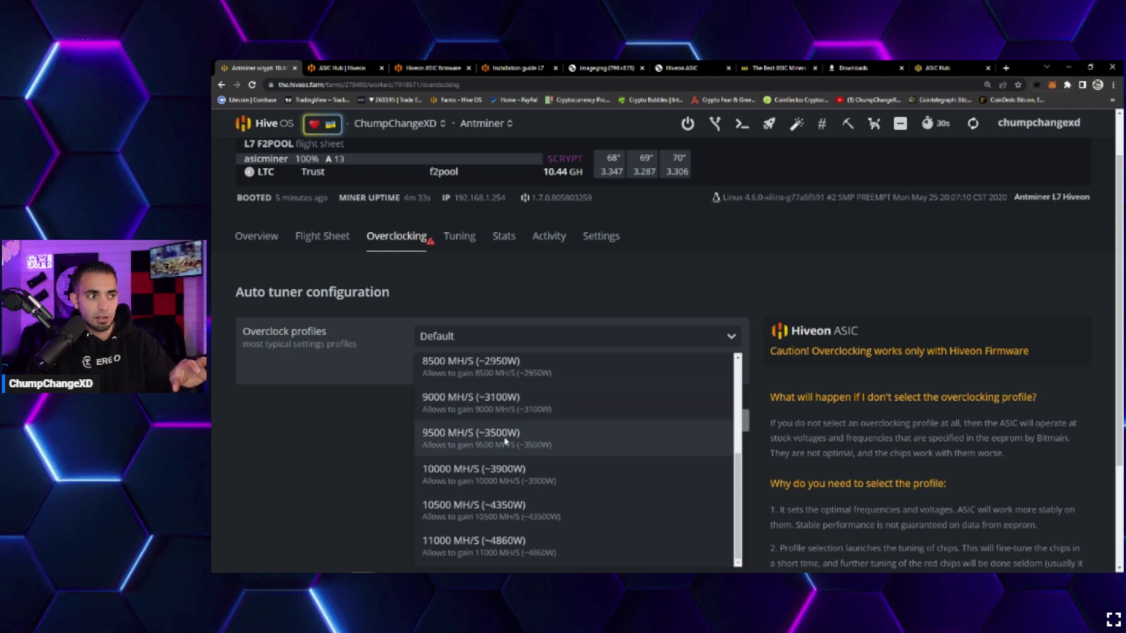
{"action": "left_click", "coordinate": [505, 441]}
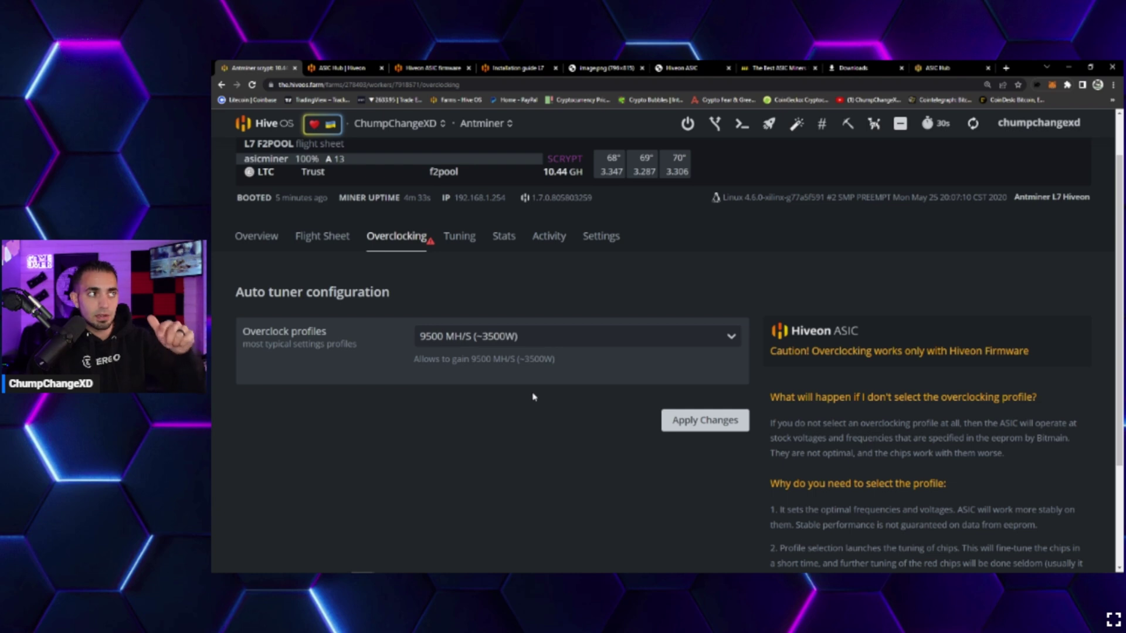
{"action": "left_click", "coordinate": [683, 422]}
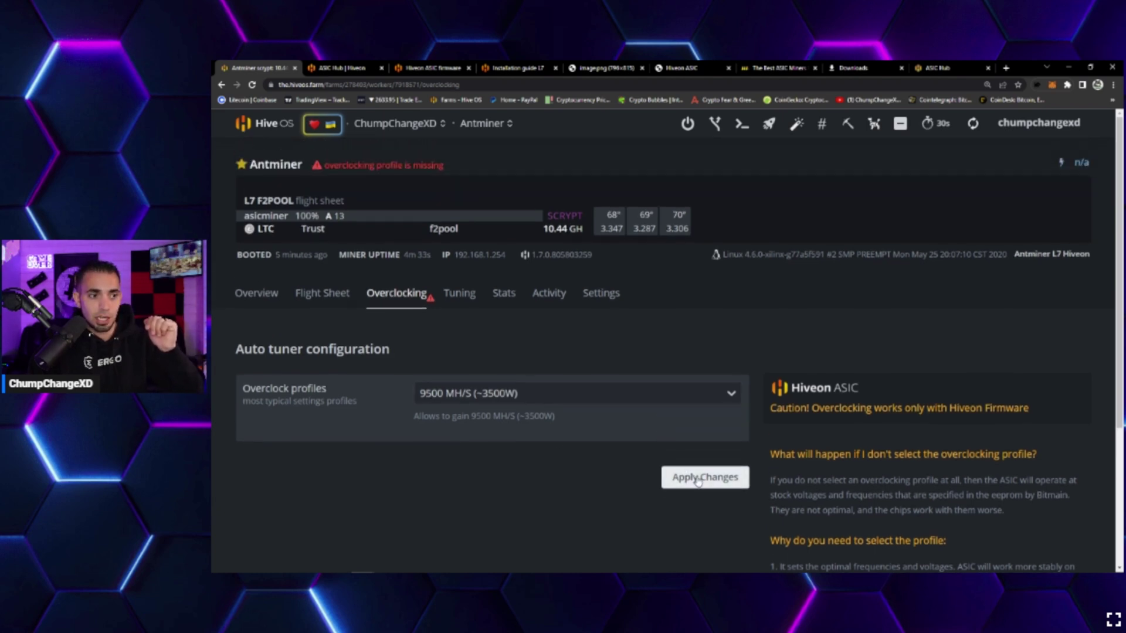
{"action": "left_click", "coordinate": [702, 480]}
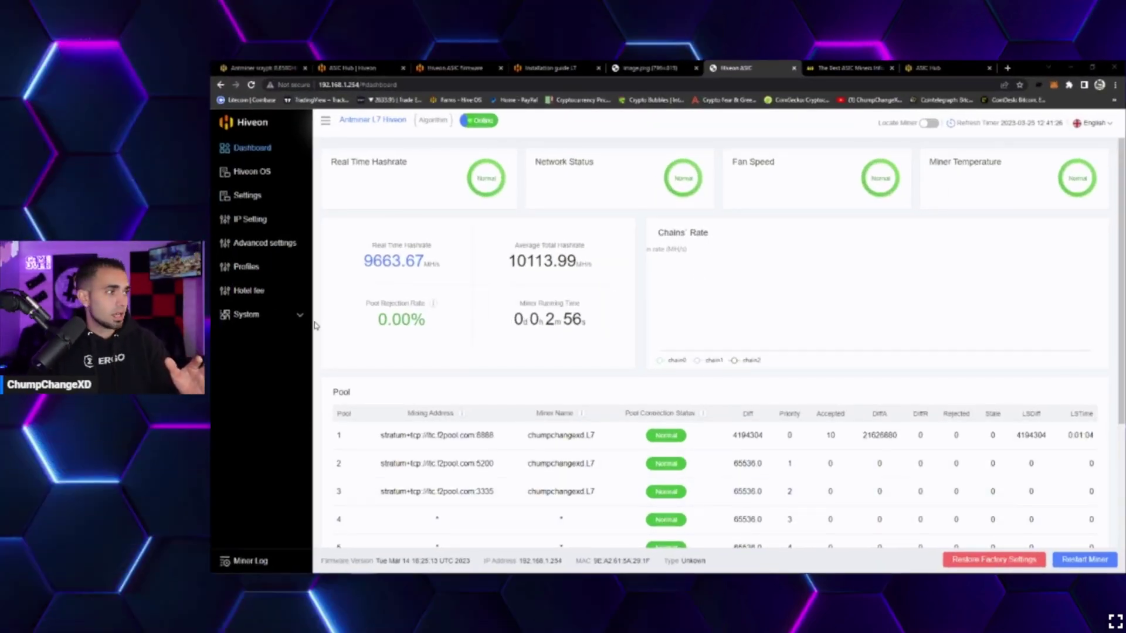
- Examine the auto tune log for its timestamps, voltage adjustments and the final restored voltage
{"action": "left_click", "coordinate": [258, 267]}
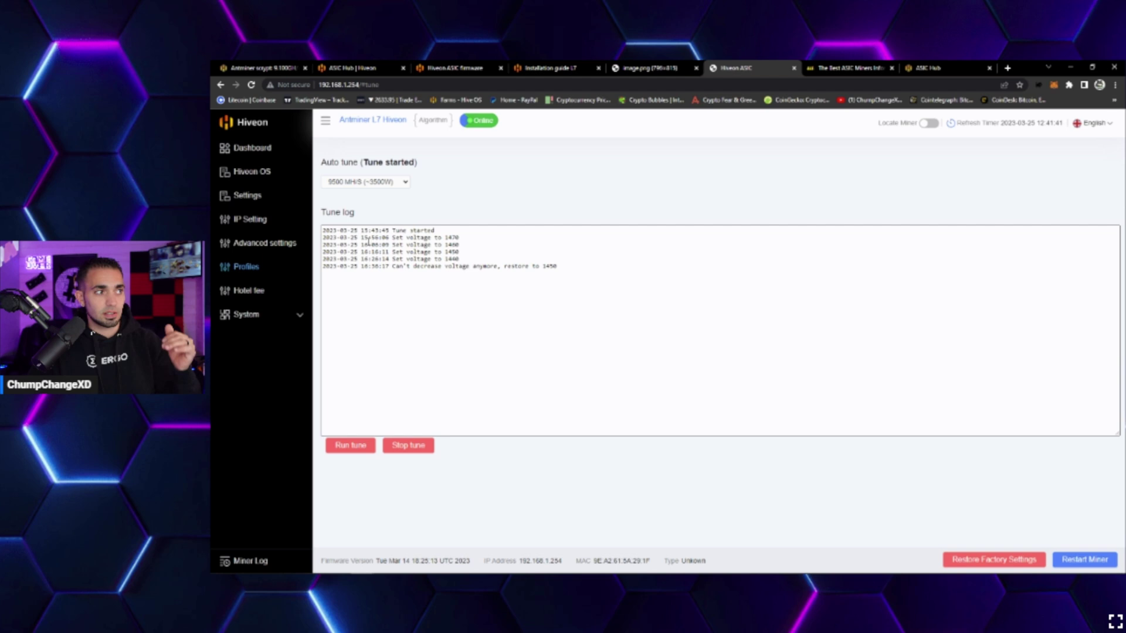
{"action": "double_click", "coordinate": [375, 266]}
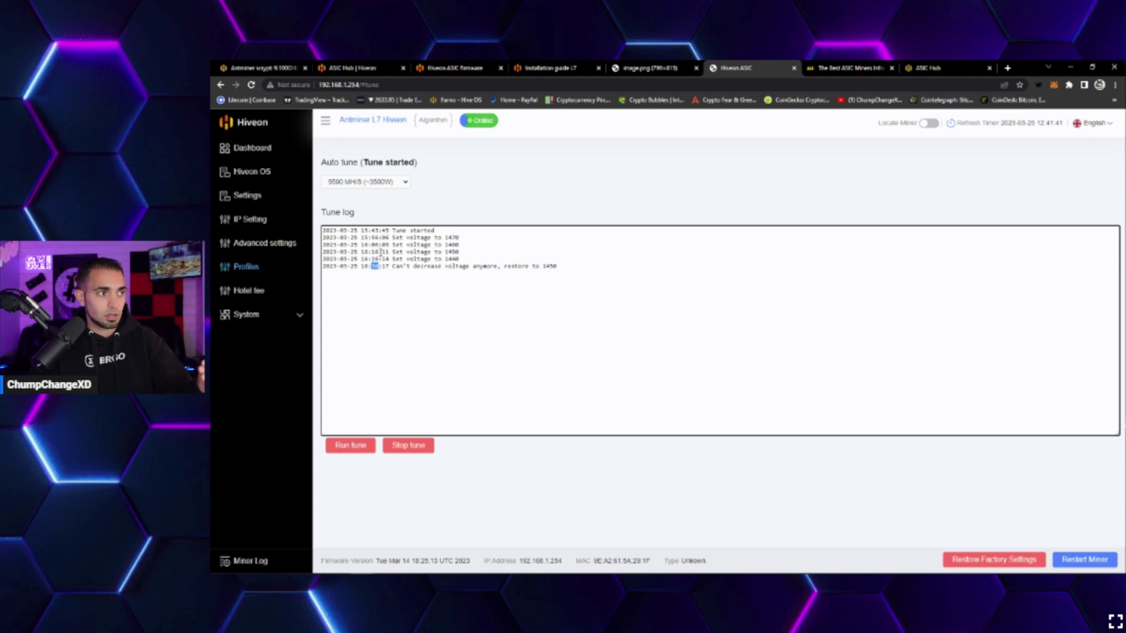
{"action": "left_click", "coordinate": [400, 267]}
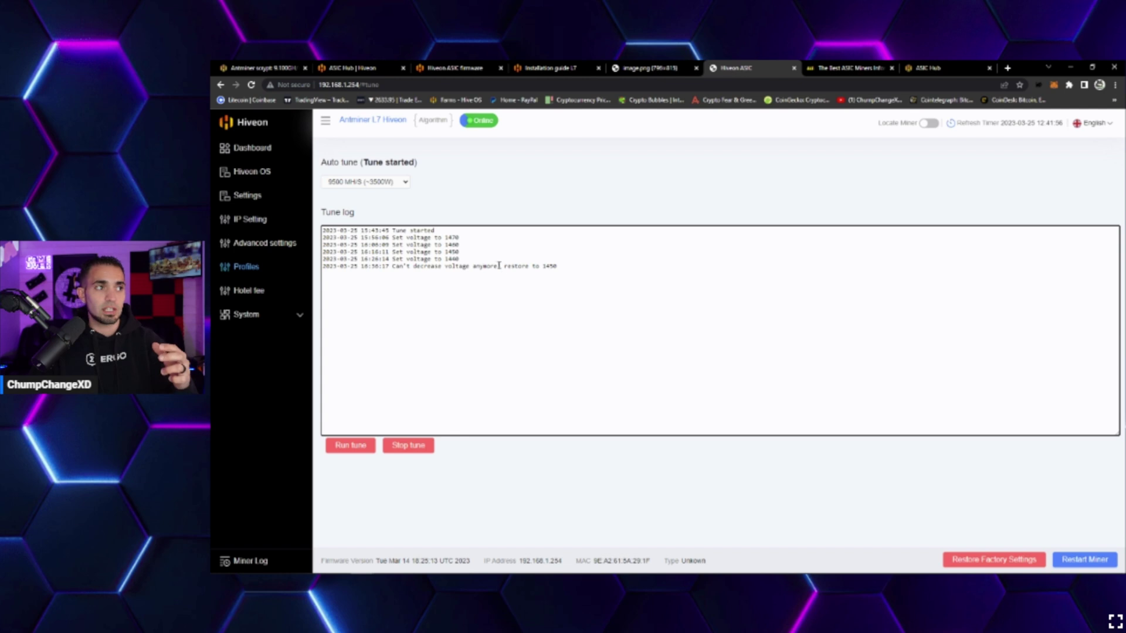
{"action": "double_click", "coordinate": [544, 267]}
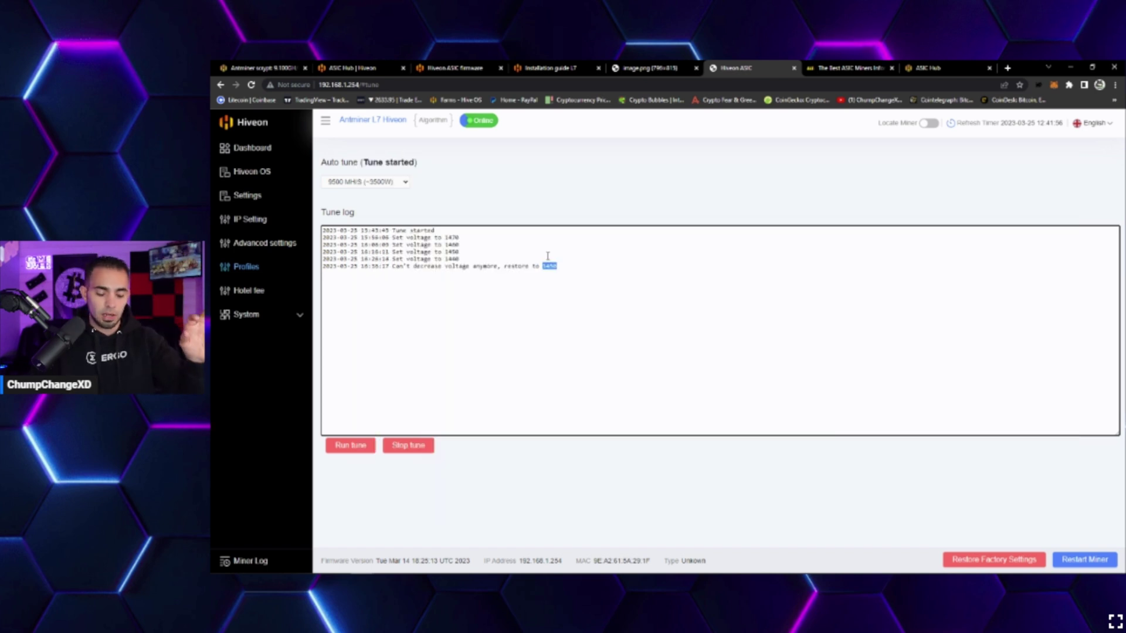
- Examine the miner's average total hashrate on the Hiveon dashboard
{"action": "left_click", "coordinate": [223, 147]}
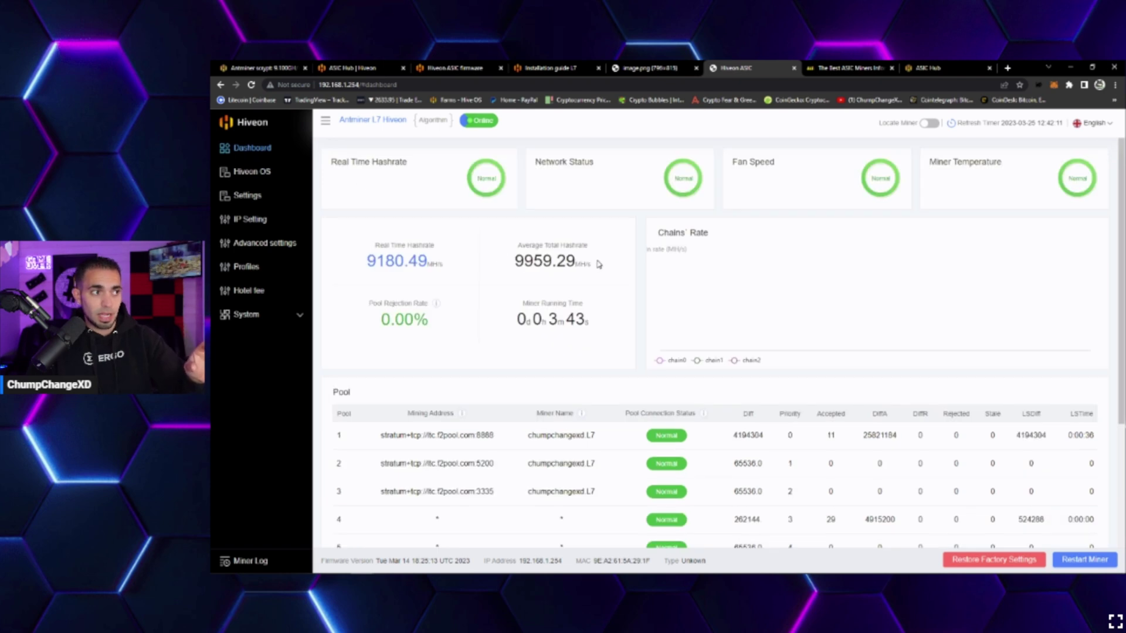
{"action": "left_click_drag", "start_coordinate": [598, 264], "coordinate": [509, 273]}
{"action": "left_click", "coordinate": [513, 260]}
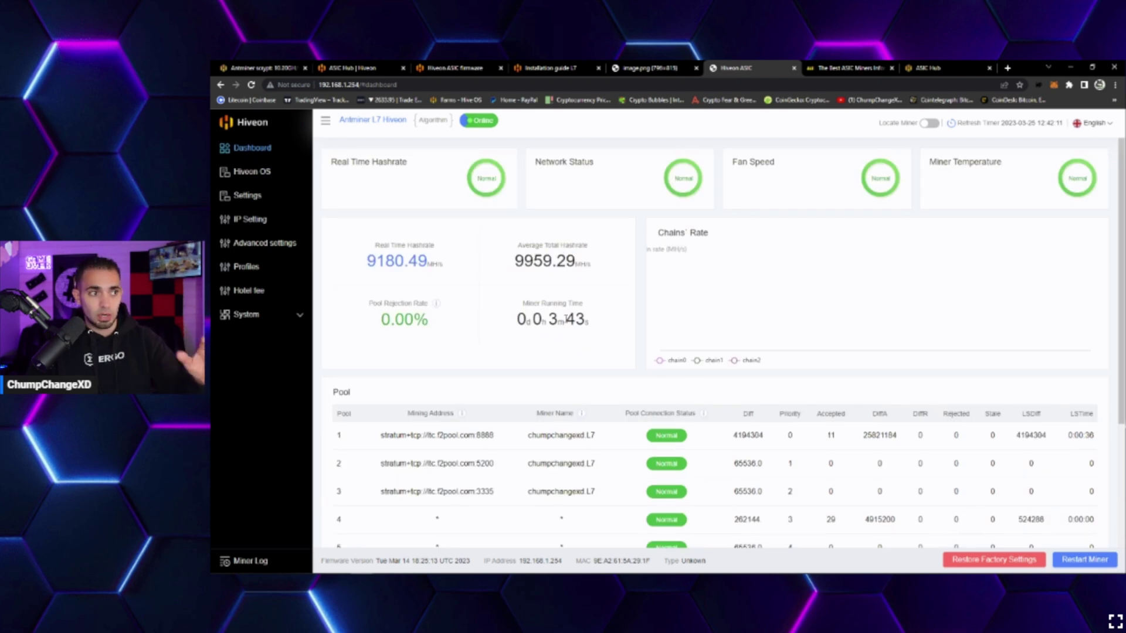
{"action": "left_click_drag", "start_coordinate": [524, 261], "coordinate": [574, 261]}
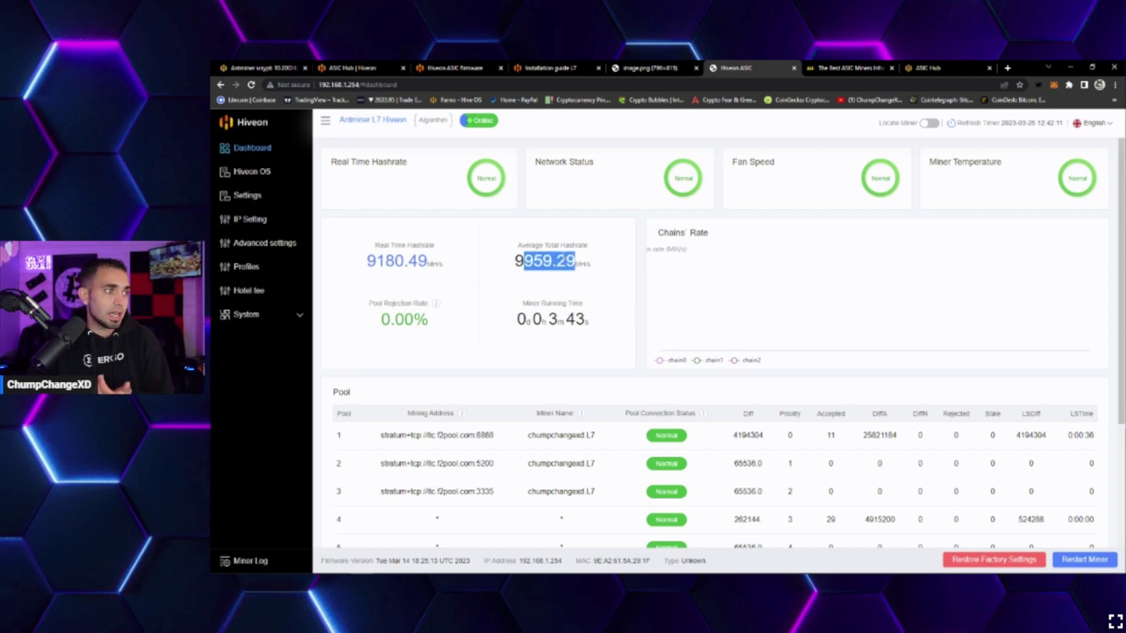
{"action": "left_click", "coordinate": [447, 262]}
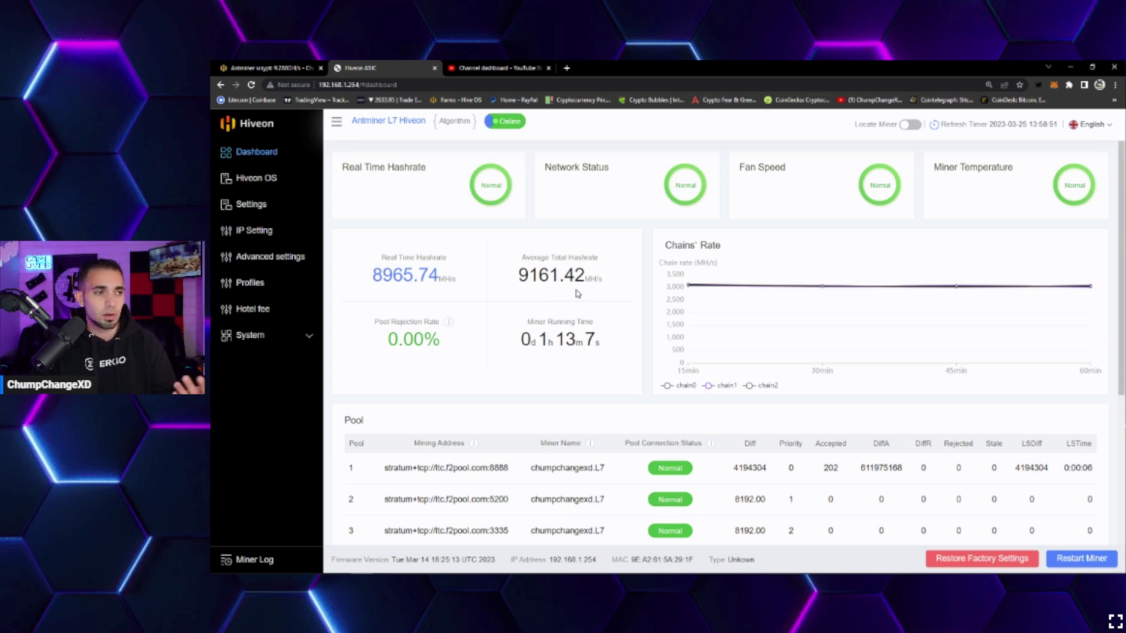
- Switch to Calculator and enter 3184.5 as the dividend for the miner's efficiency calculation
{"action": "left_click", "coordinate": [222, 567]}
{"action": "type", "text": "calc"}
{"action": "key", "text": "Return"}
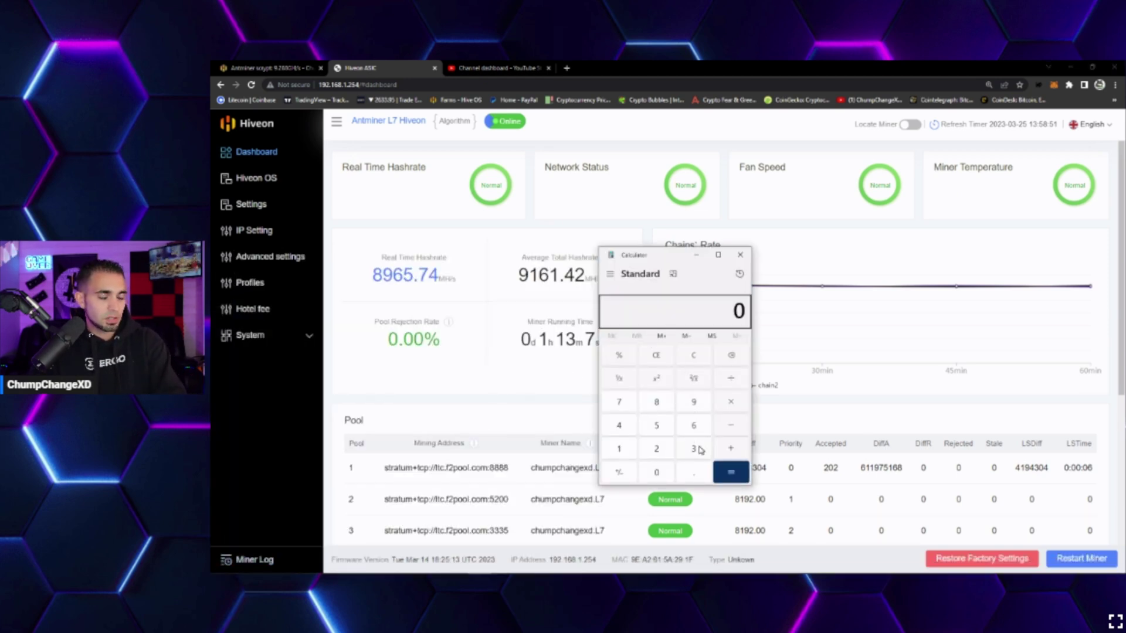
{"action": "left_click", "coordinate": [686, 451]}
{"action": "left_click", "coordinate": [633, 446]}
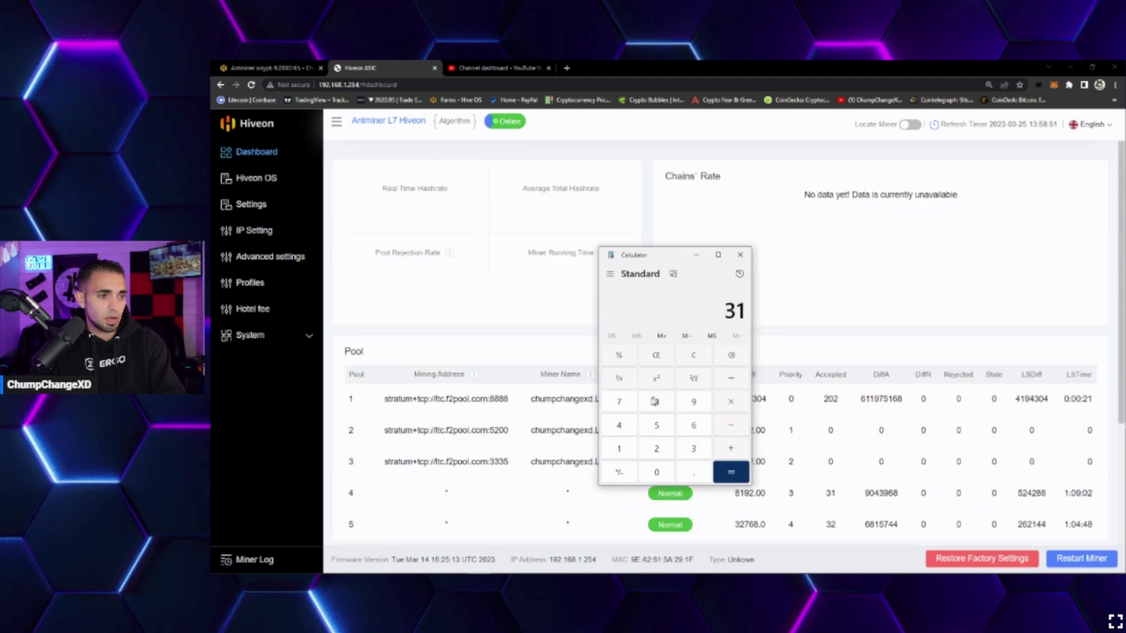
{"action": "left_click", "coordinate": [648, 408]}
{"action": "left_click", "coordinate": [630, 432]}
{"action": "left_click", "coordinate": [691, 467]}
{"action": "left_click", "coordinate": [658, 428]}
{"action": "key", "text": "plus"}
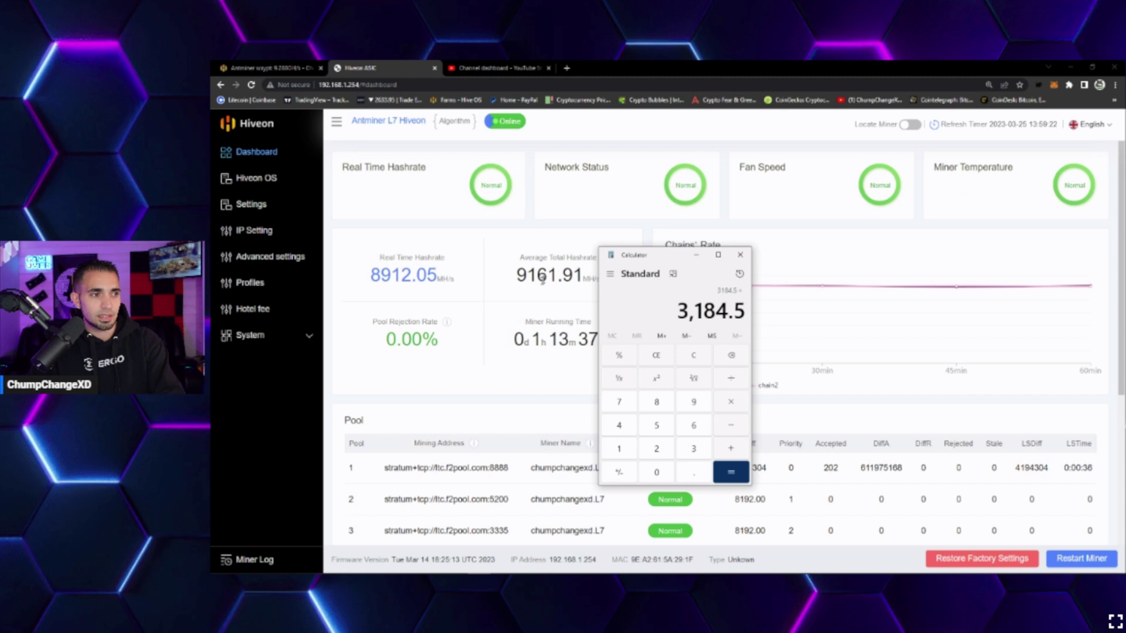
- Divide the entered power figure by the average total hashrate of 9160 to calculate the miner's efficiency
{"action": "left_click", "coordinate": [690, 403]}
{"action": "key", "text": "1"}
{"action": "left_click", "coordinate": [691, 425]}
{"action": "left_click", "coordinate": [658, 473]}
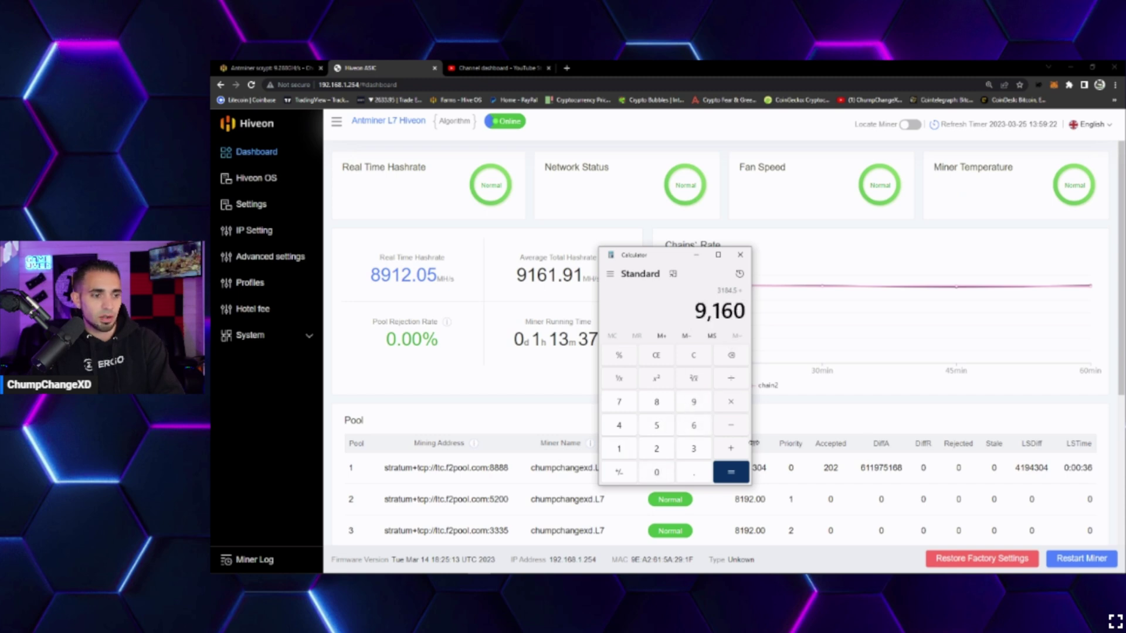
{"action": "left_click", "coordinate": [734, 472]}
{"action": "left_click_drag", "start_coordinate": [614, 305], "coordinate": [657, 308]}
{"action": "left_click", "coordinate": [645, 322]}
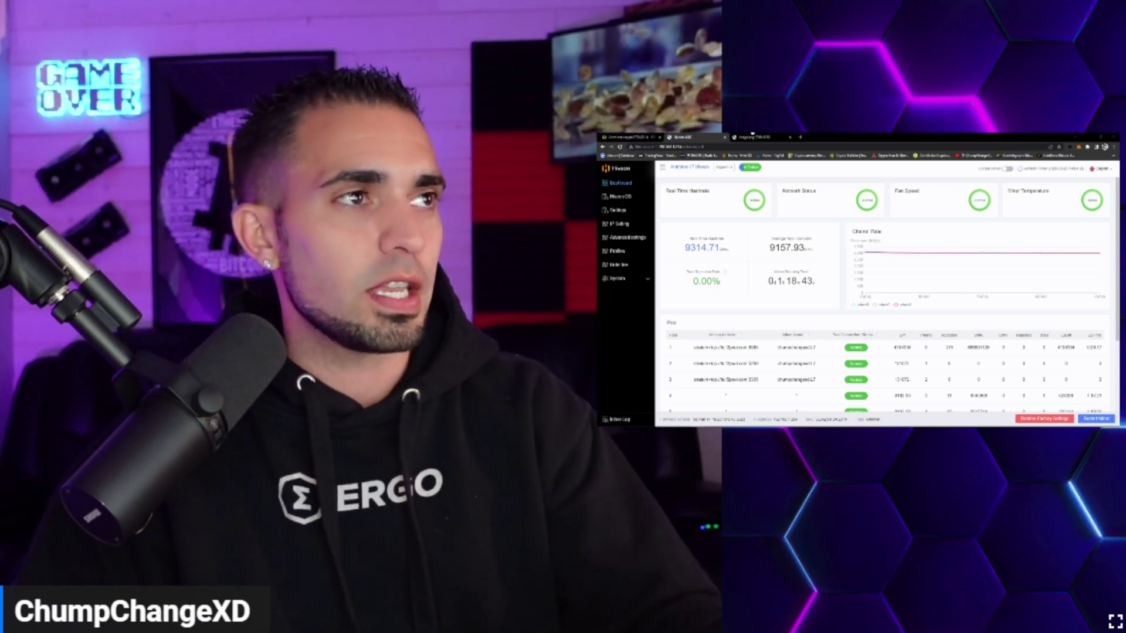
- Examine the image of the firmware's dev fee rates per Antminer model and how the fee is collected
{"action": "key", "text": "ctrl+Tab"}
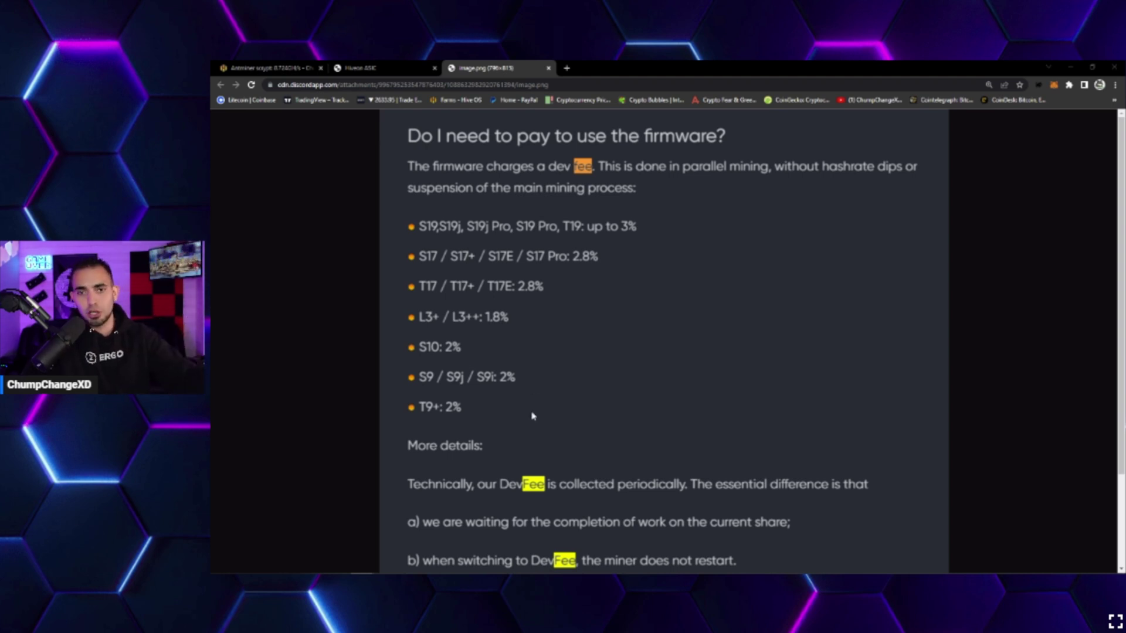
{"action": "scroll", "coordinate": [524, 417], "scroll_direction": "down", "scroll_amount": 2}
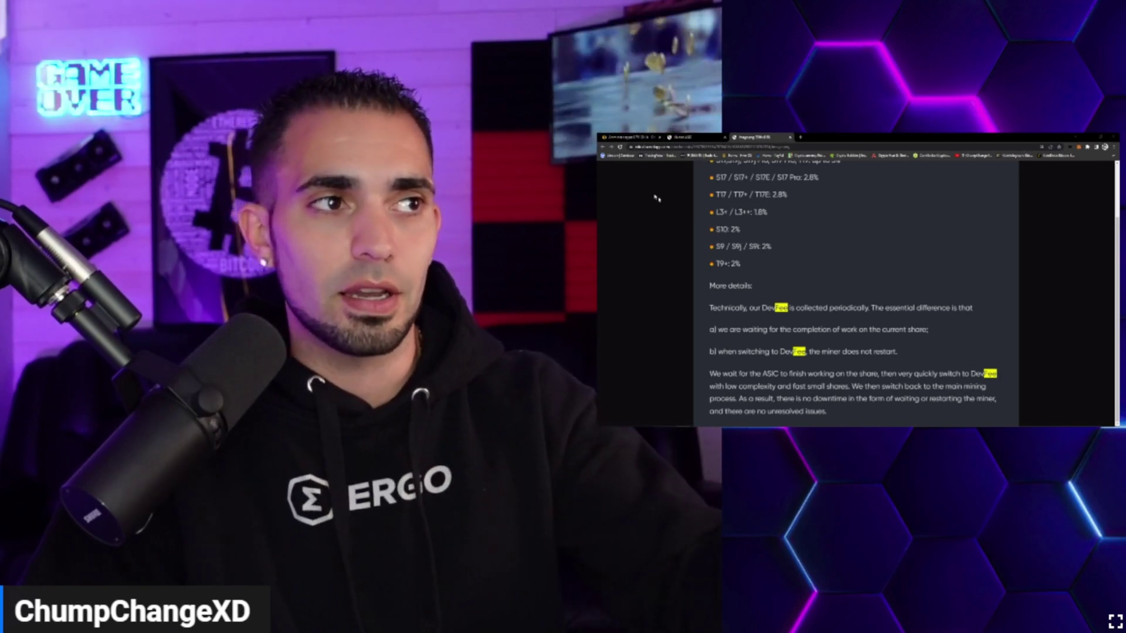
{"action": "scroll", "coordinate": [821, 270], "scroll_direction": "up", "scroll_amount": 2}
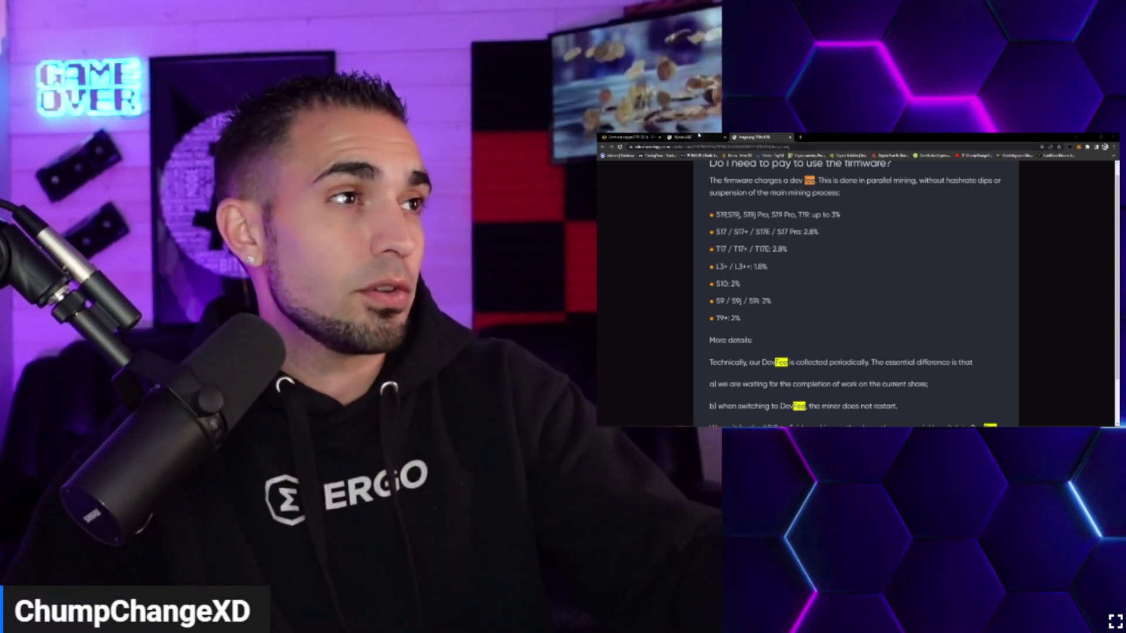
- Return to the Hiveon dashboard and examine the pool table's accepted share figures, including the two unnamed pools
{"action": "key", "text": "ctrl+shift+Tab"}
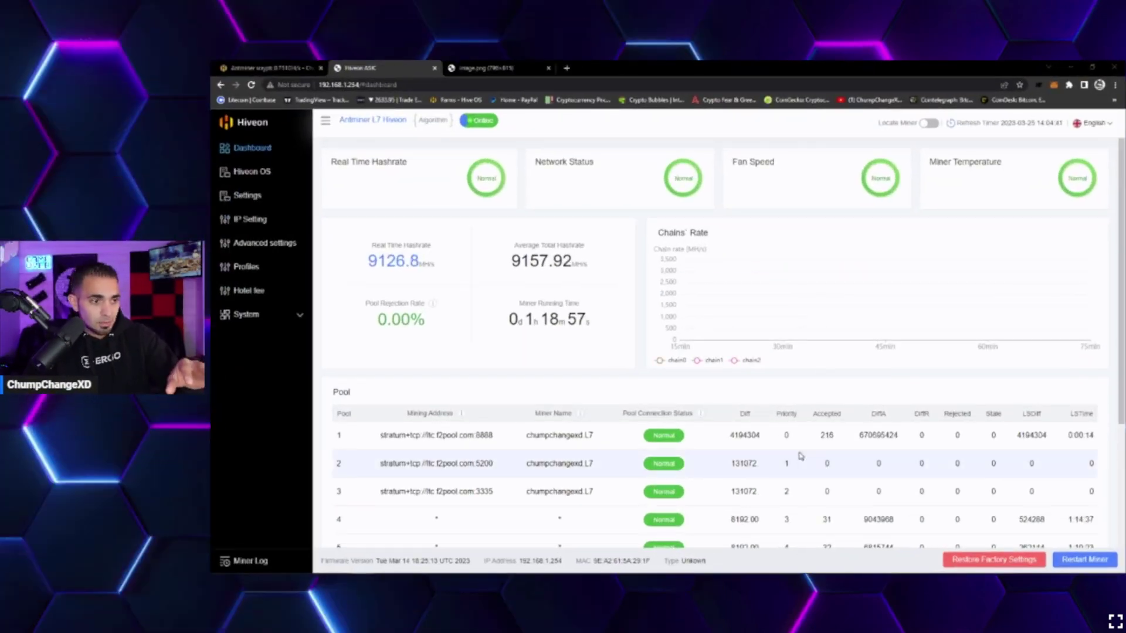
{"action": "scroll", "coordinate": [789, 452], "scroll_direction": "down", "scroll_amount": 2}
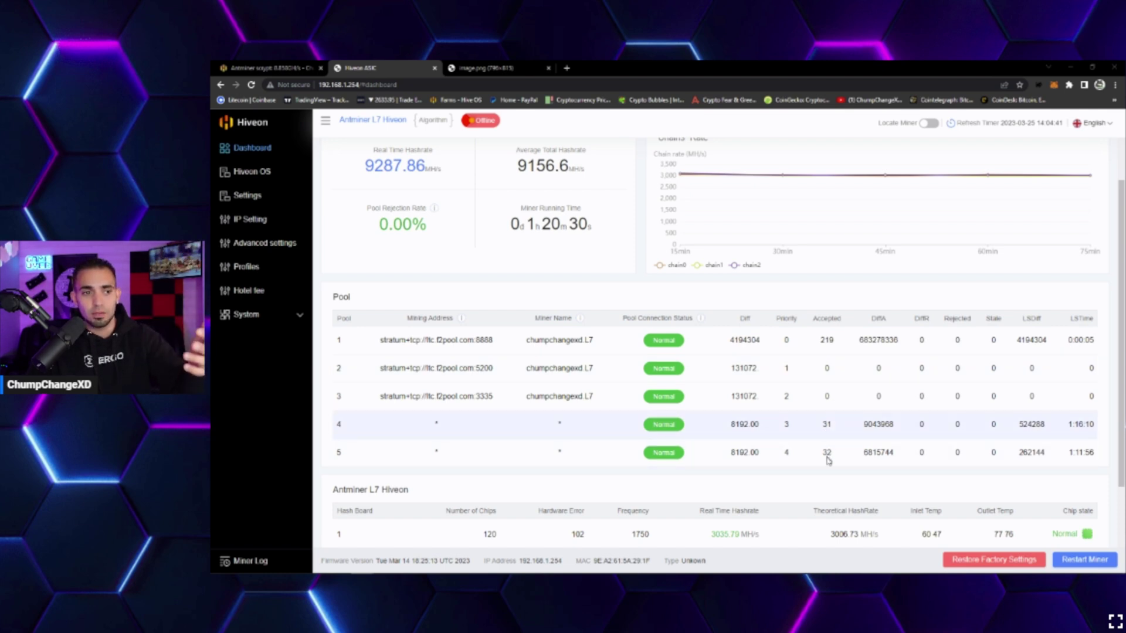
{"action": "scroll", "coordinate": [829, 457], "scroll_direction": "down", "scroll_amount": 1}
{"action": "scroll", "coordinate": [826, 407], "scroll_direction": "up", "scroll_amount": 1}
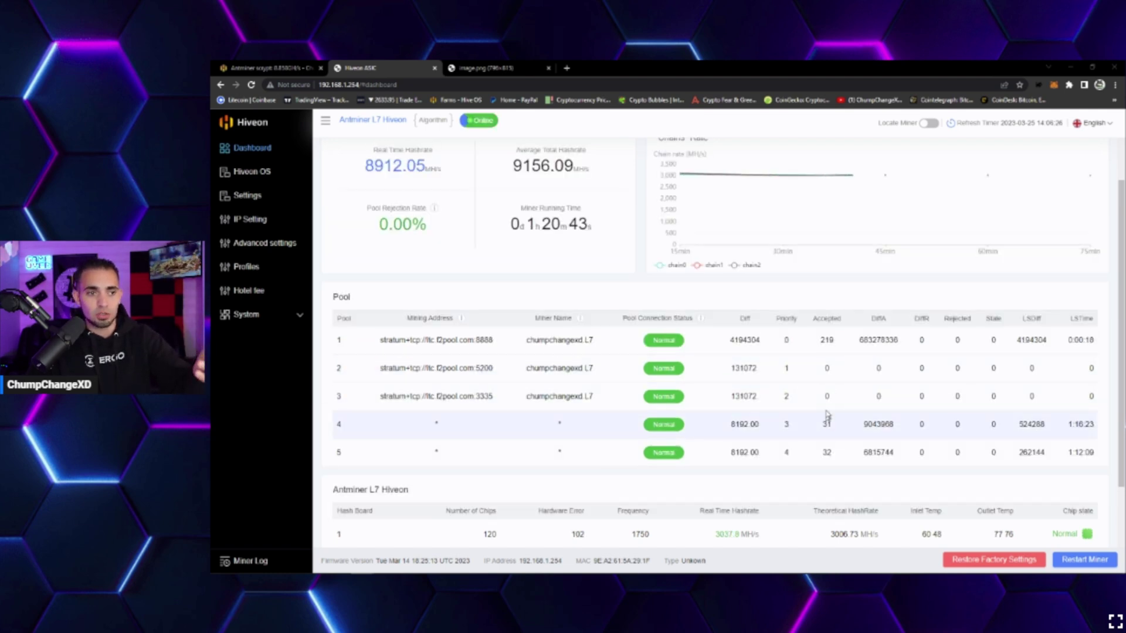